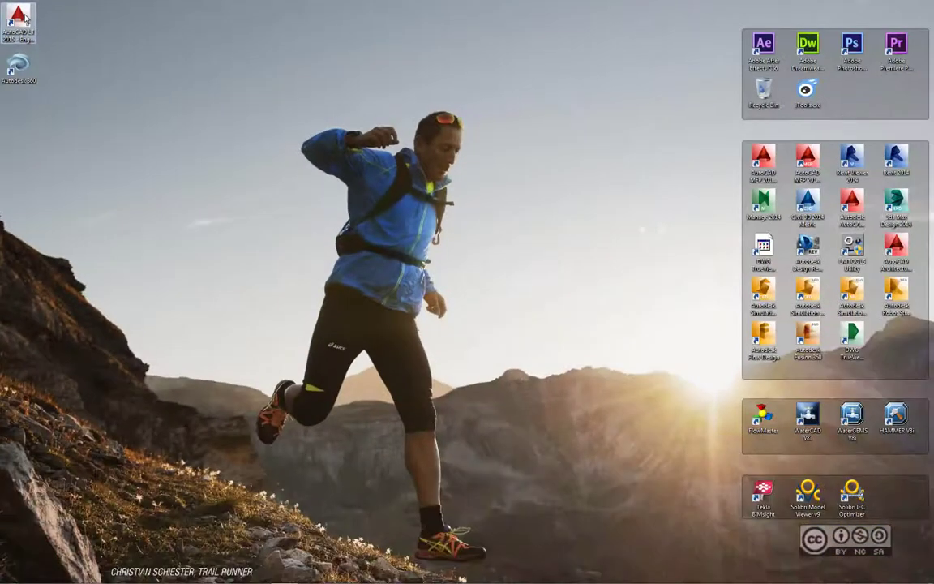
Step: Launch AutoCAD LT 2015 from its desktop shortcut
click(22, 18)
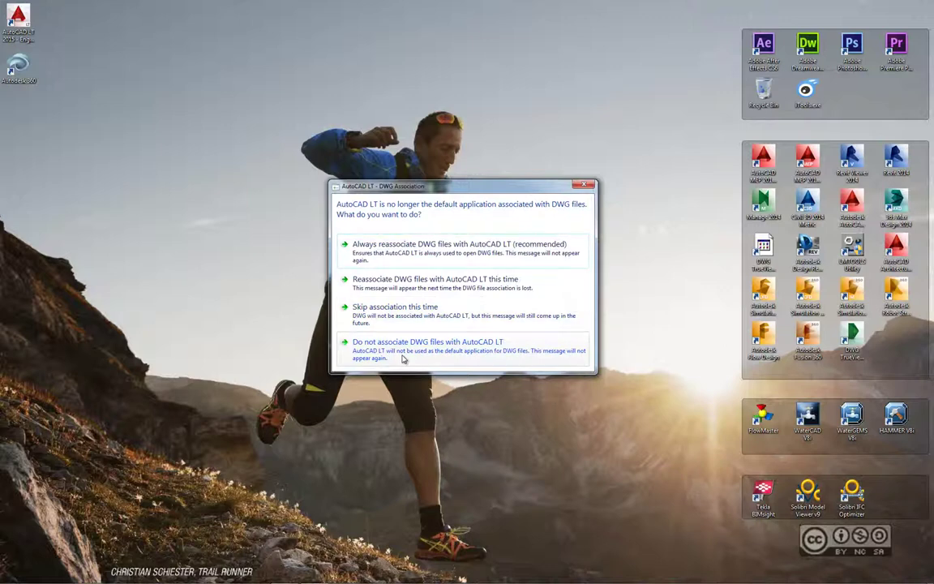
Step: Answer the DWG file association prompt so AutoCAD LT opens
click(452, 350)
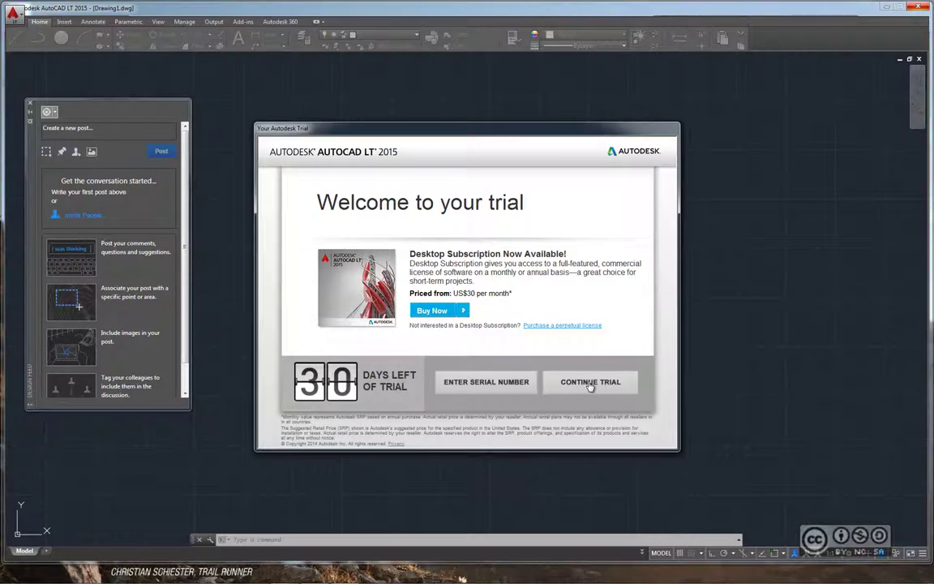
Step: Continue the trial, maximize the AutoCAD window and dismiss the hardware acceleration notice
click(590, 384)
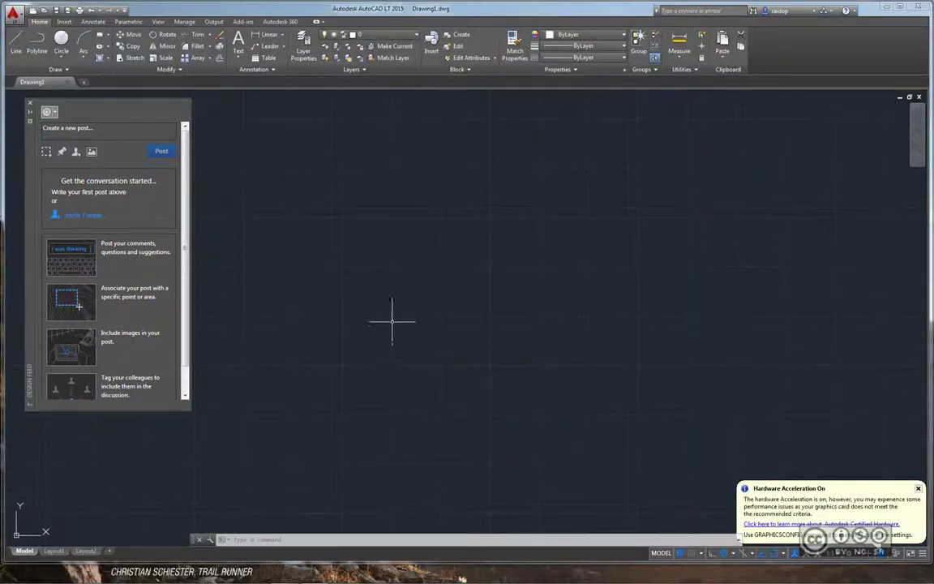
click(901, 8)
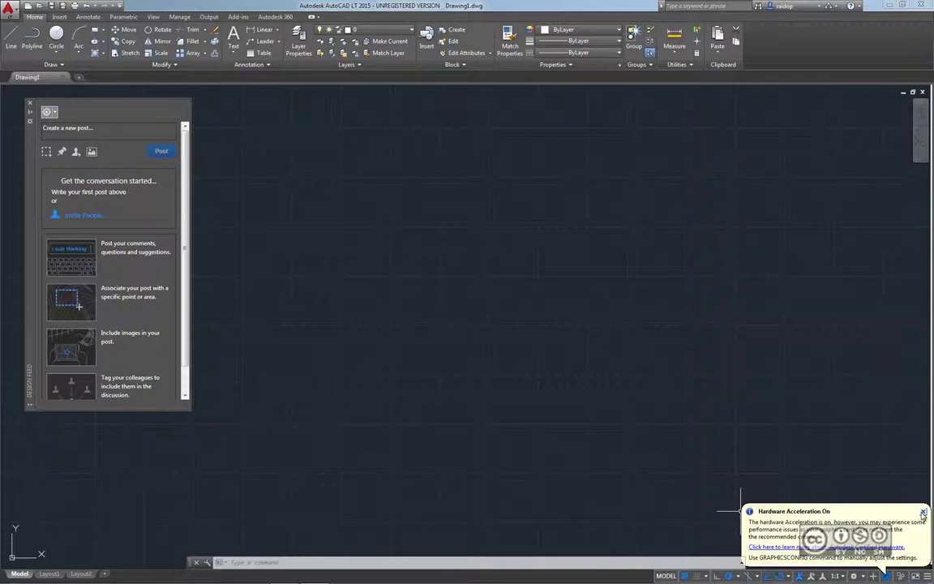
click(923, 512)
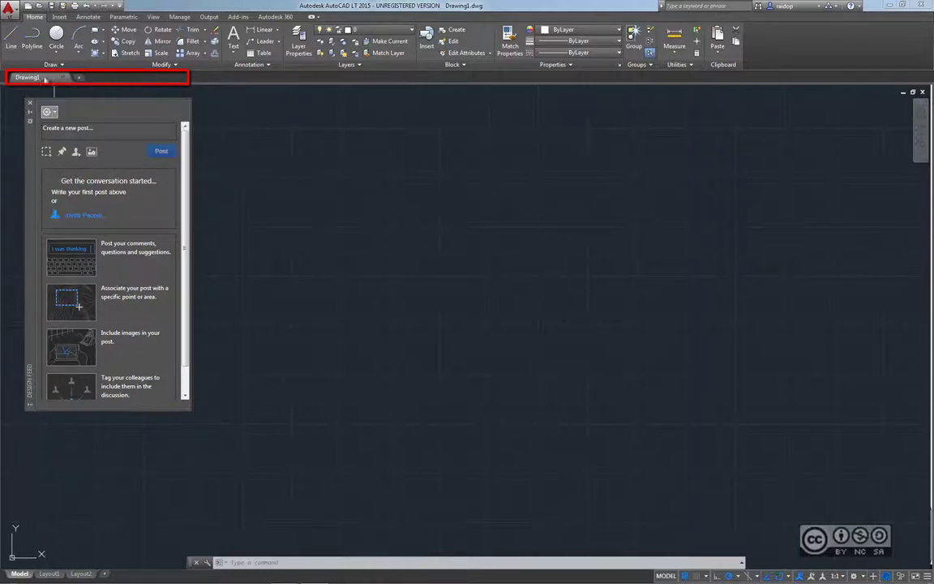
mouse_move(79, 78)
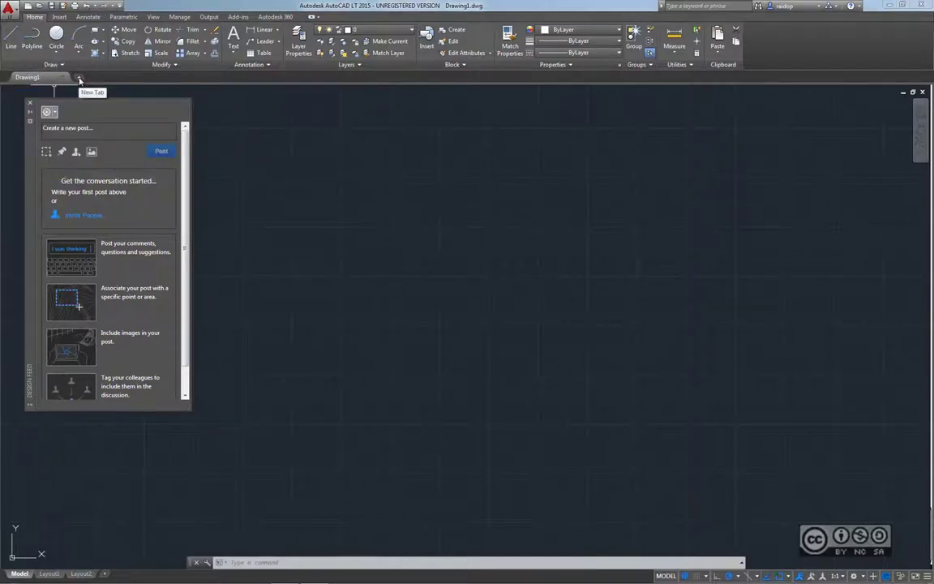
Step: Open a New Tab showing the Create start page next to Drawing1
click(79, 78)
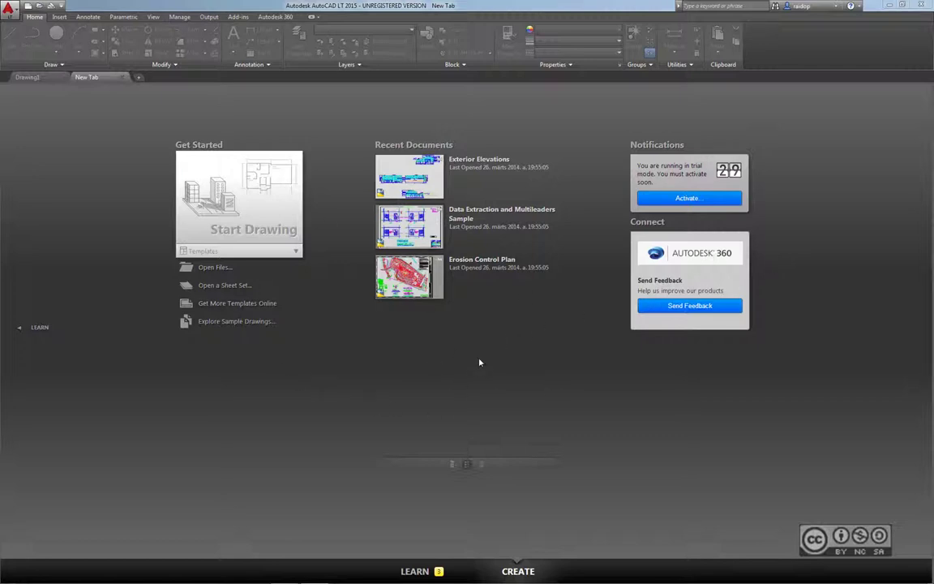
Step: Cycle Recent Documents through all three views, settle on dated thumbnails, then show the Learn page
click(453, 467)
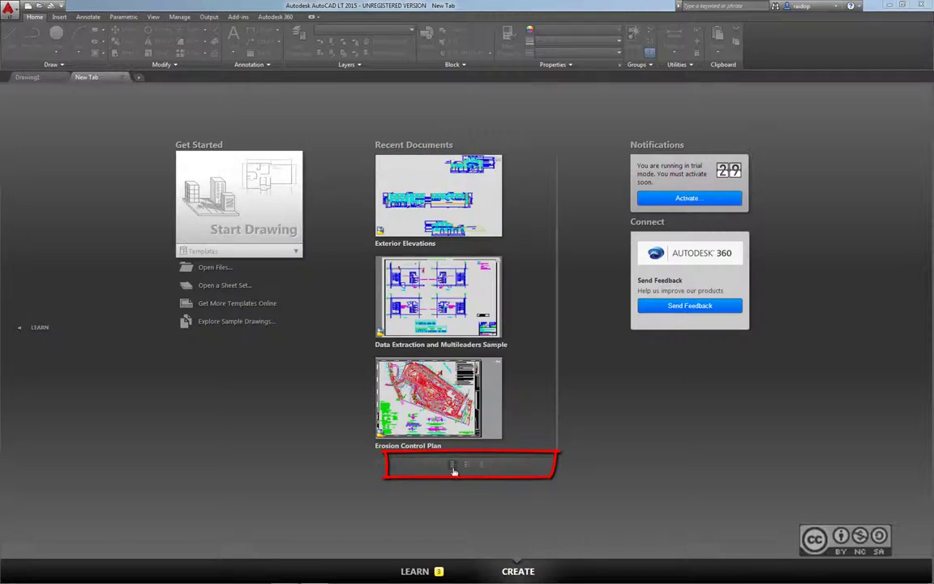
click(466, 466)
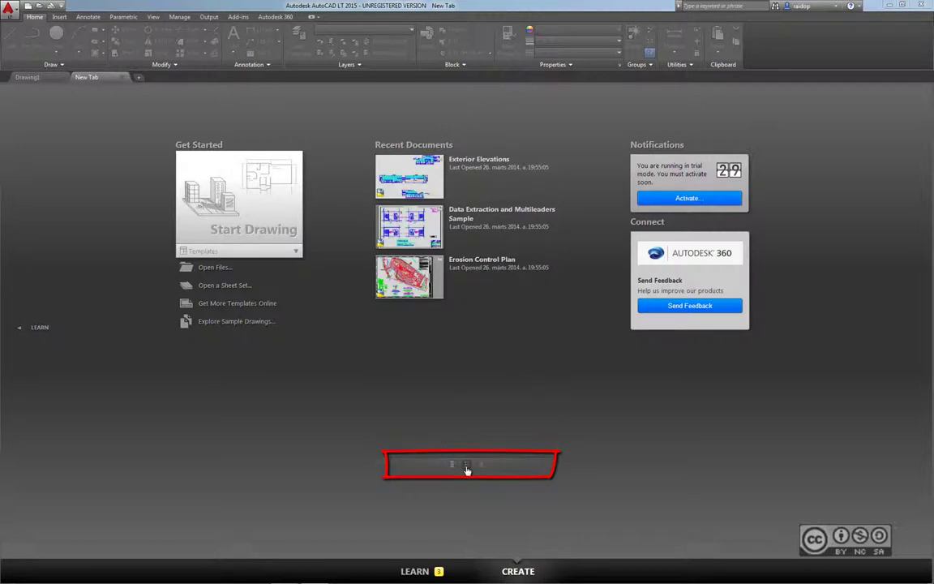
click(481, 469)
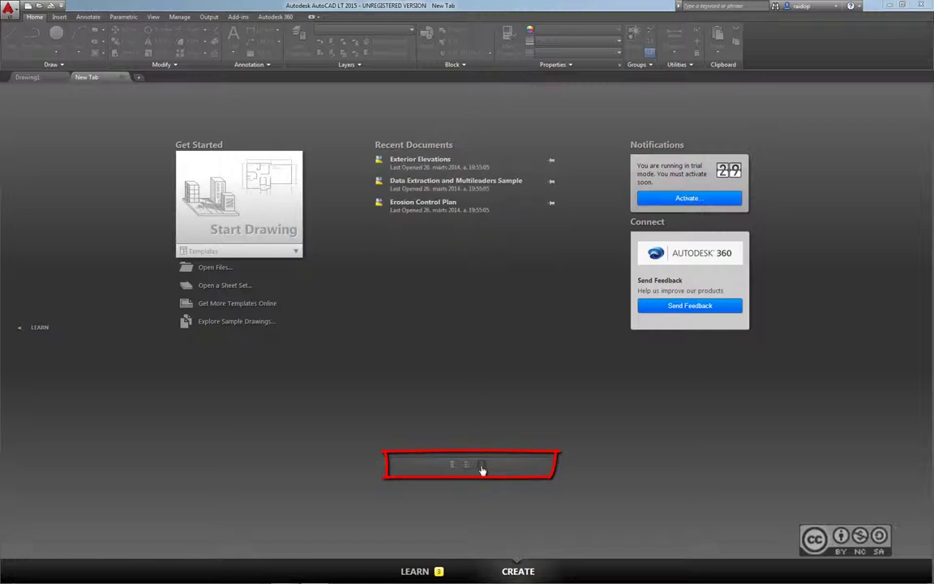
click(466, 467)
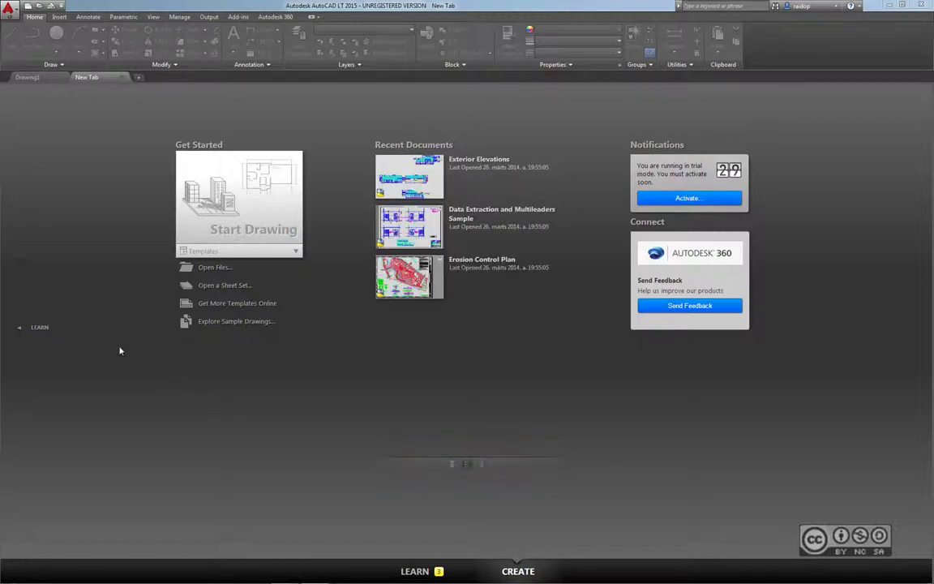
click(38, 331)
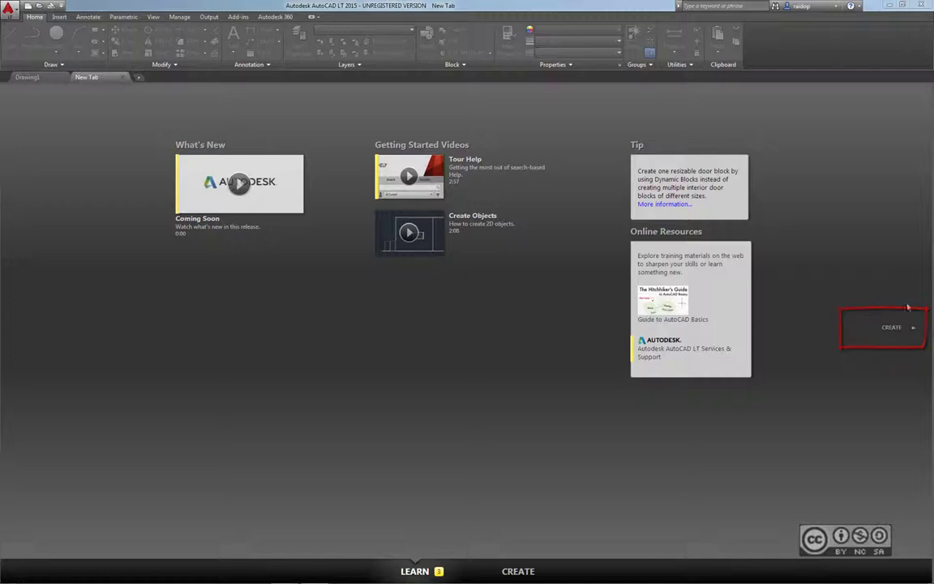
Step: Switch between the Learn and Create pages, ending on Create
click(891, 328)
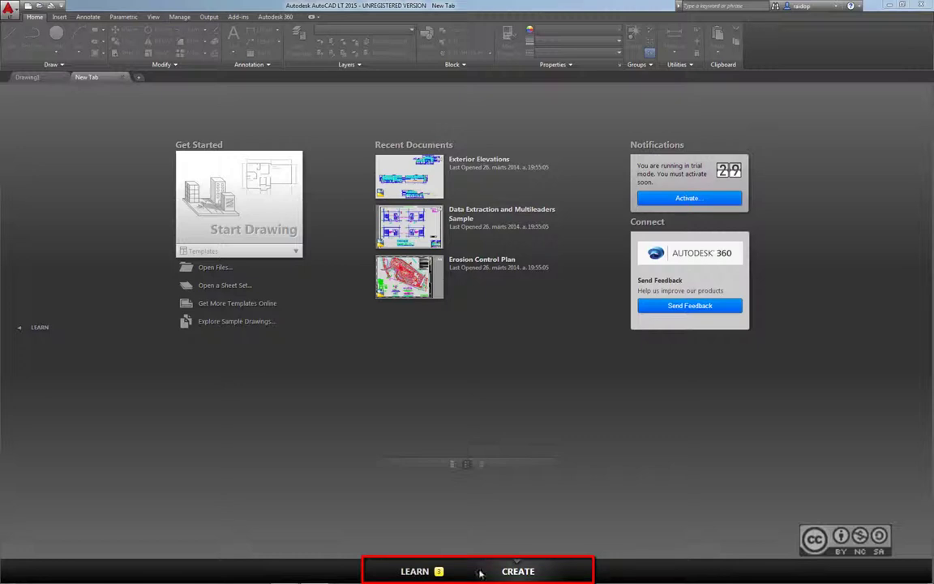
click(417, 572)
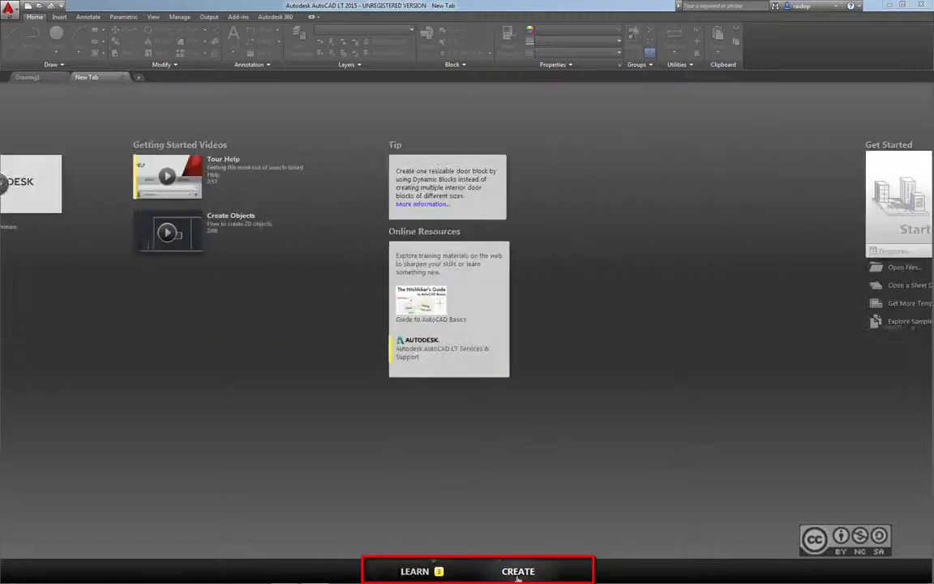
click(527, 572)
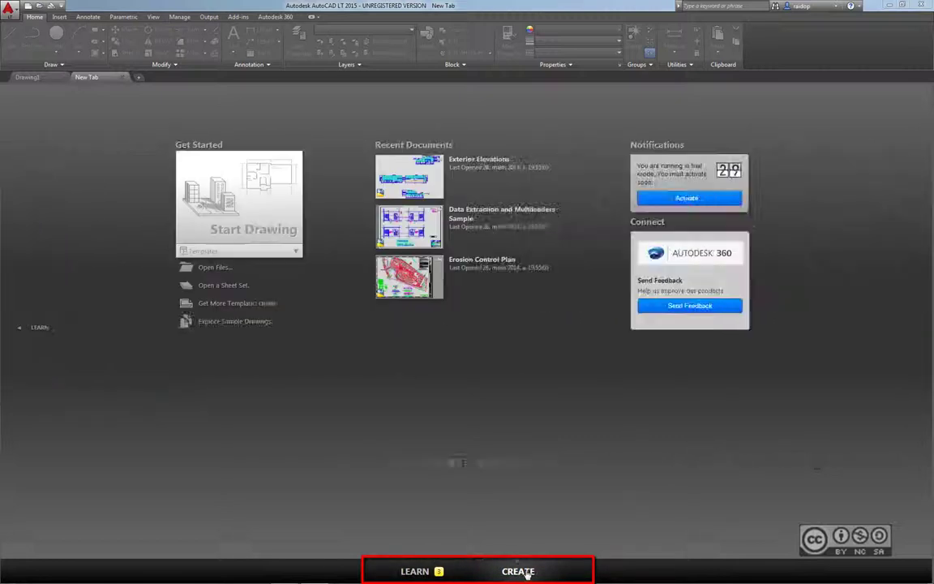
Step: Close the file tabs, including Drawing1, leaving only the New Tab start page
click(122, 78)
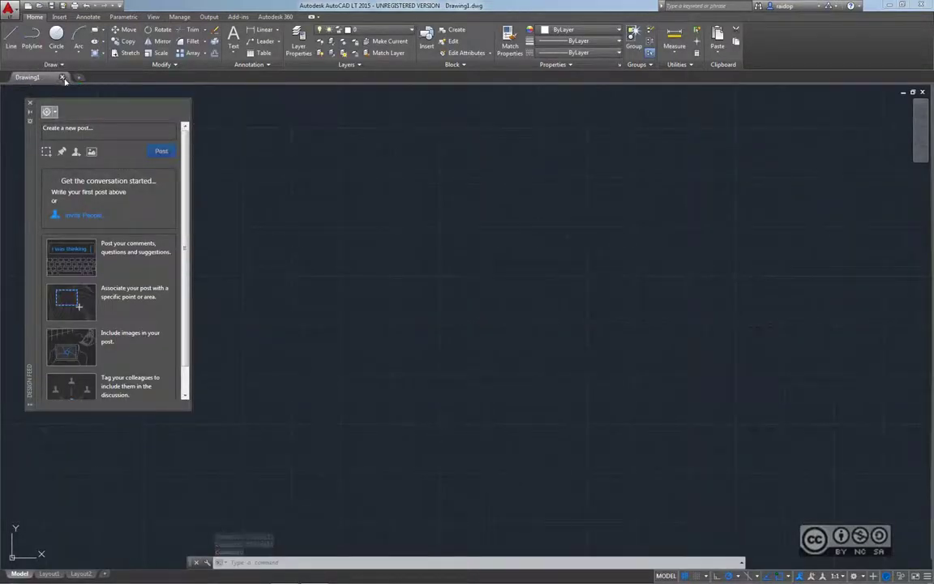
click(63, 77)
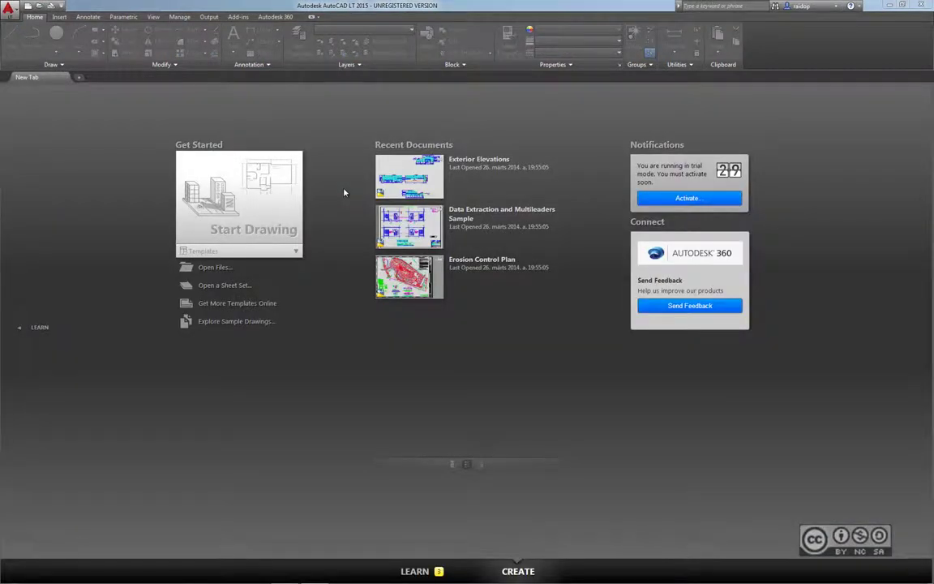